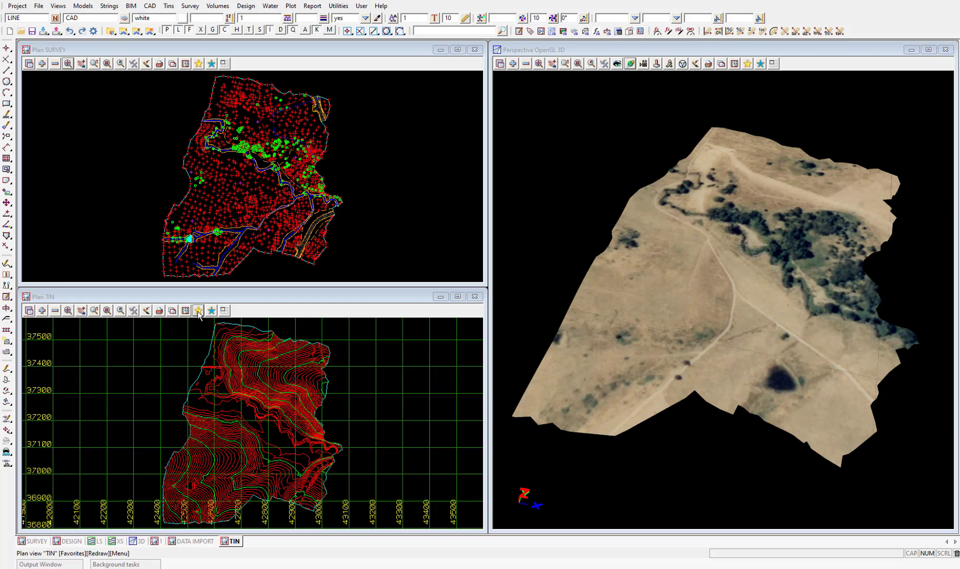
Step: Start the Create/Edit Plan View Favourites editor from the TIN view's Favourites/Positions menu
{"action": "left_click", "coordinate": [198, 311]}
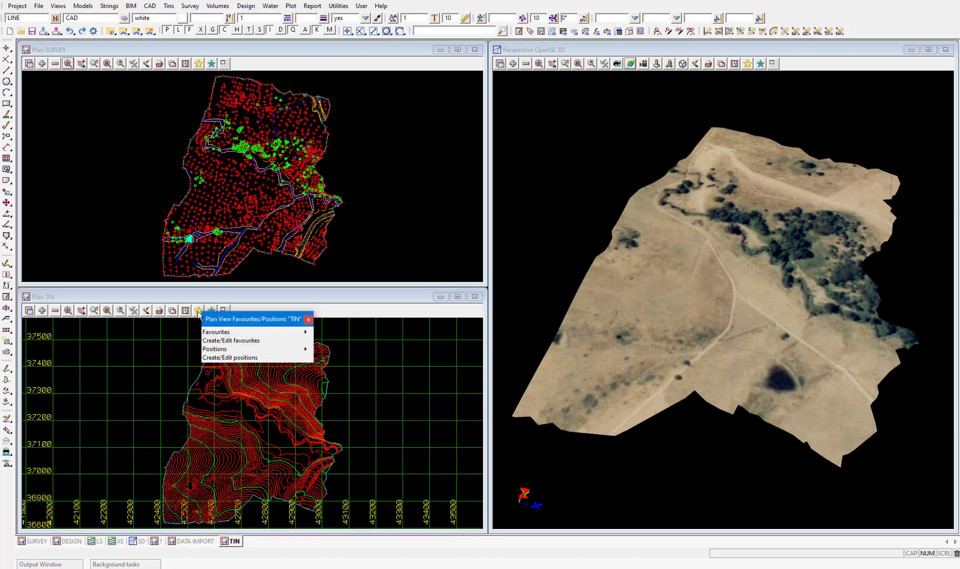
{"action": "left_click", "coordinate": [261, 344]}
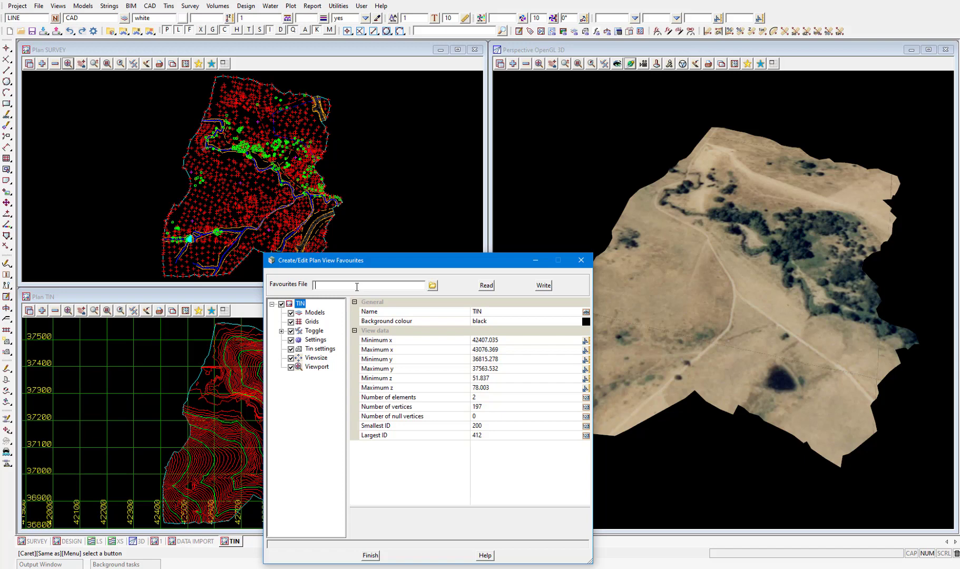
Step: Set the favourite's Models to remove * (all models) before adding survey BOUNDARY TIN and tin GROUND
{"action": "left_click", "coordinate": [292, 358]}
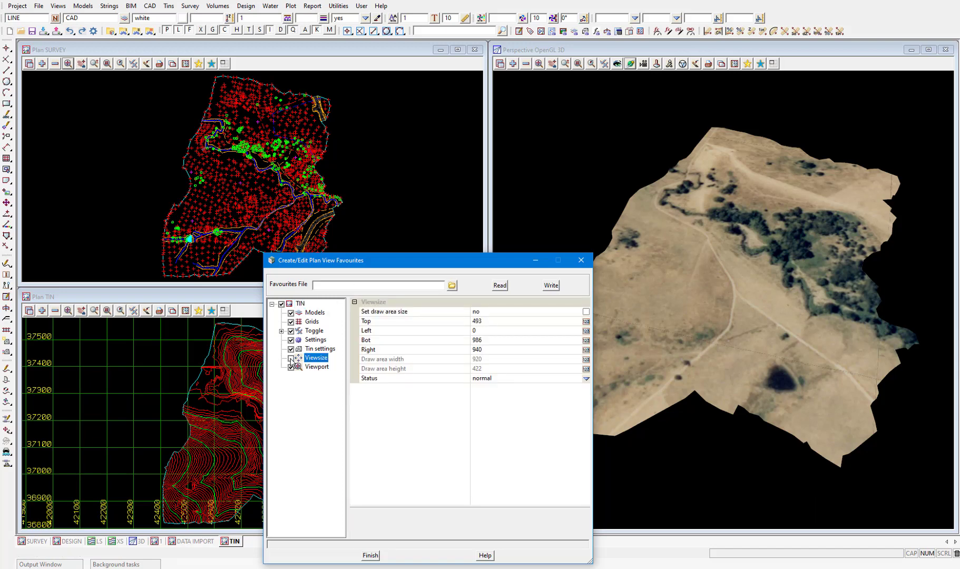
{"action": "left_click", "coordinate": [315, 315]}
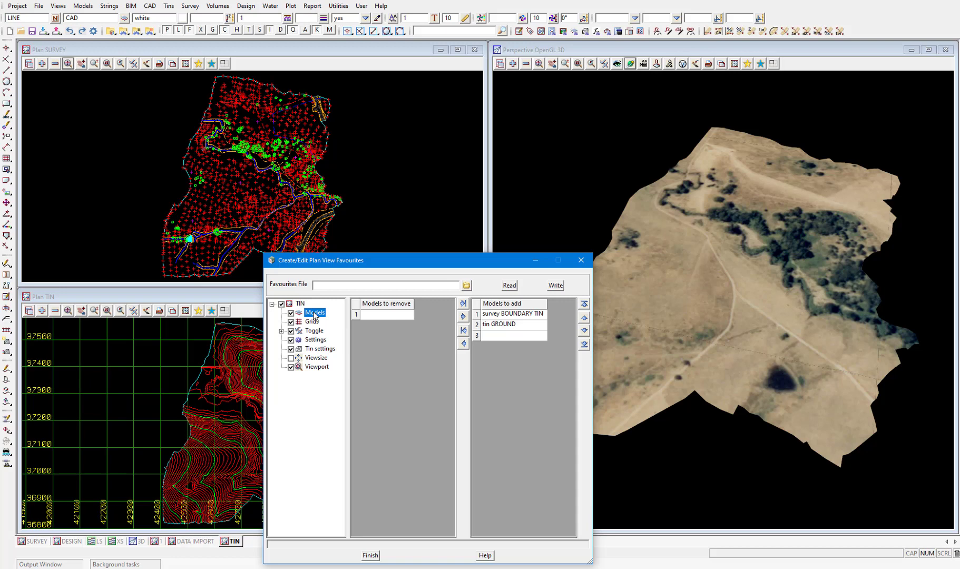
{"action": "left_click", "coordinate": [377, 315]}
Step: Name the favourites file Display Contours and write it as Display Contours.12dvfplan
{"action": "left_click", "coordinate": [371, 285]}
{"action": "type", "text": "Disp"}
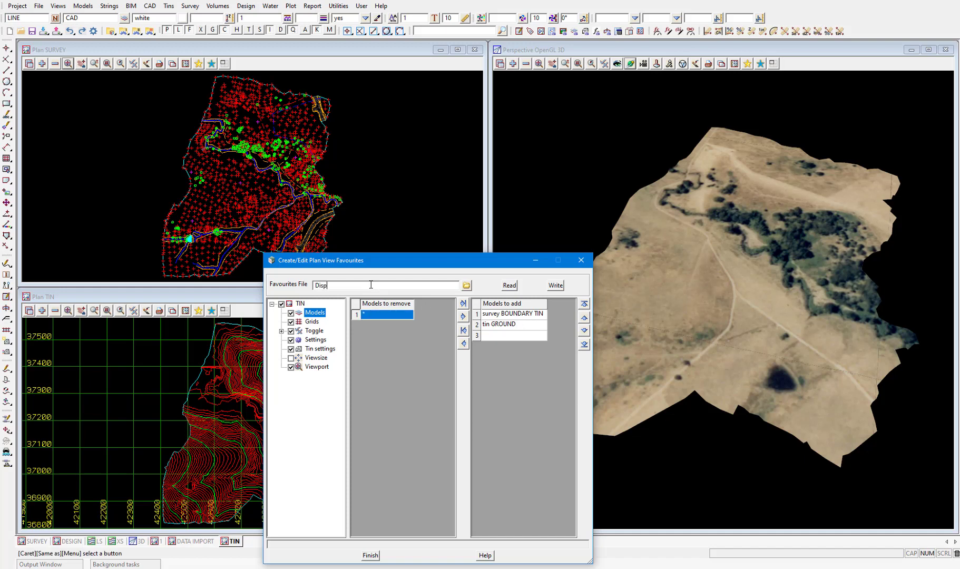
{"action": "type", "text": "lay Contours"}
{"action": "key", "text": "Return"}
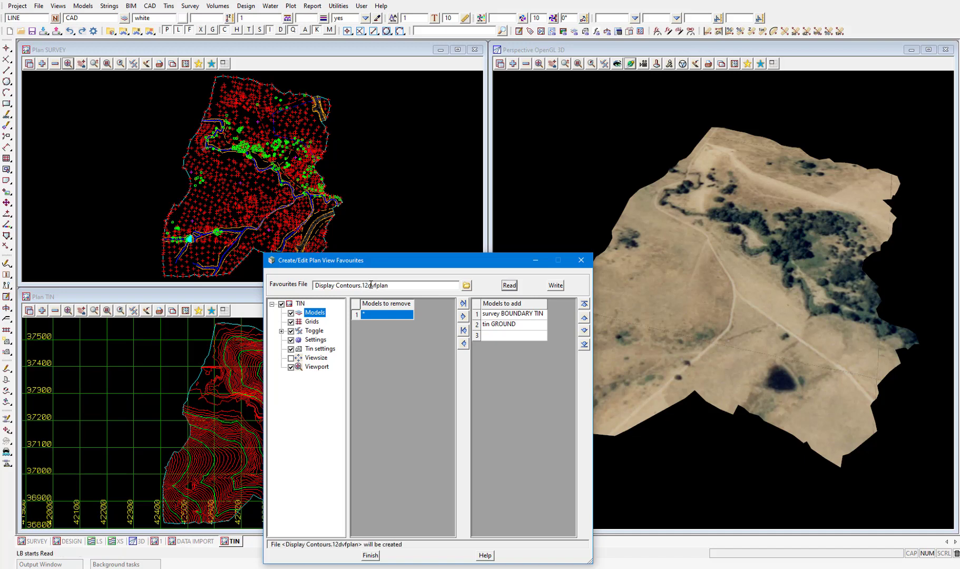
{"action": "left_click", "coordinate": [556, 286]}
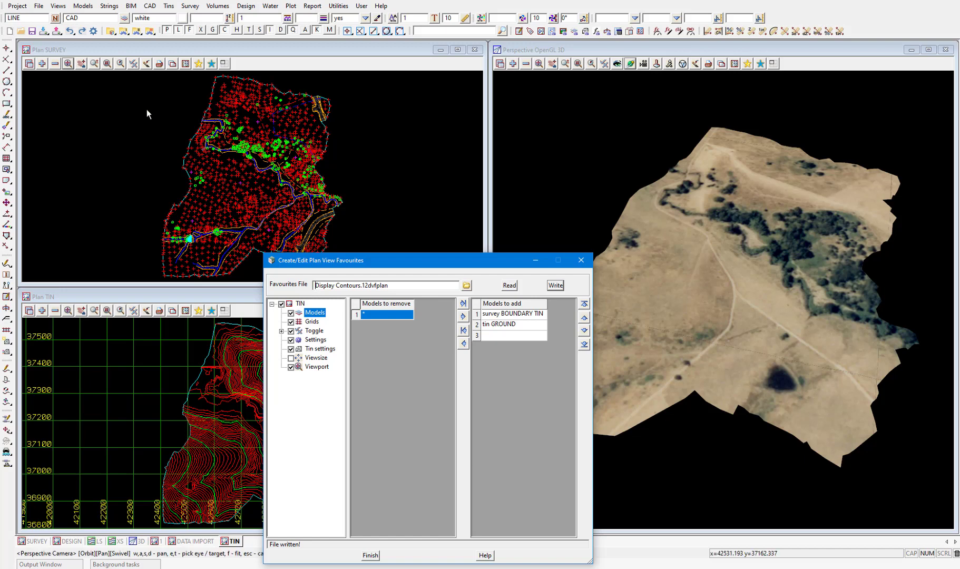
{"action": "left_click_drag", "start_coordinate": [102, 33], "coordinate": [87, 89]}
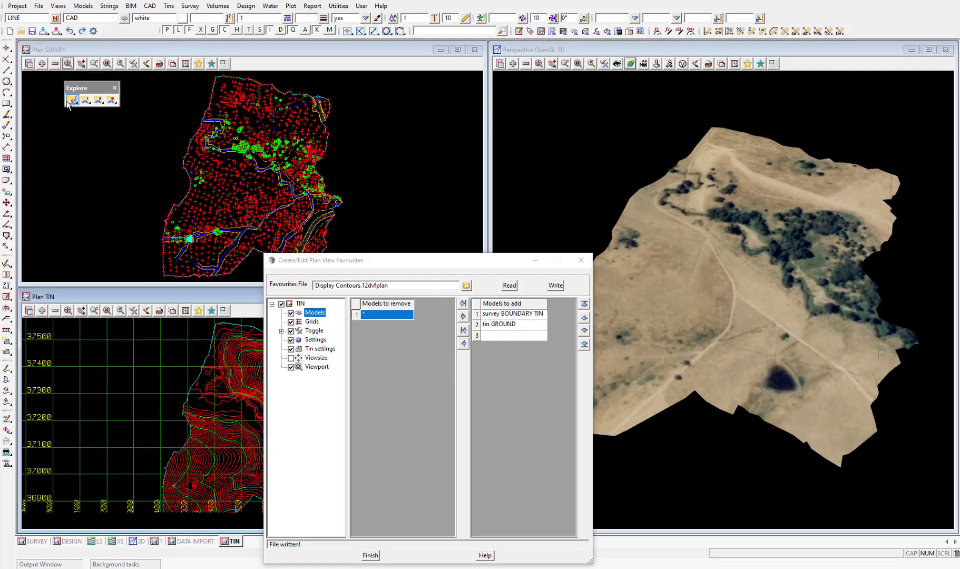
{"action": "left_click", "coordinate": [73, 100]}
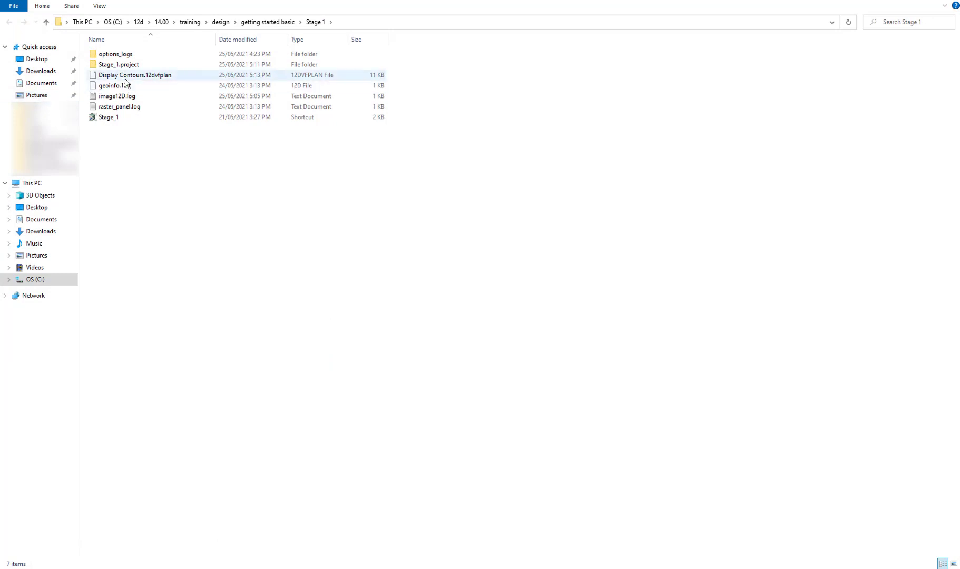
{"action": "left_click", "coordinate": [125, 78]}
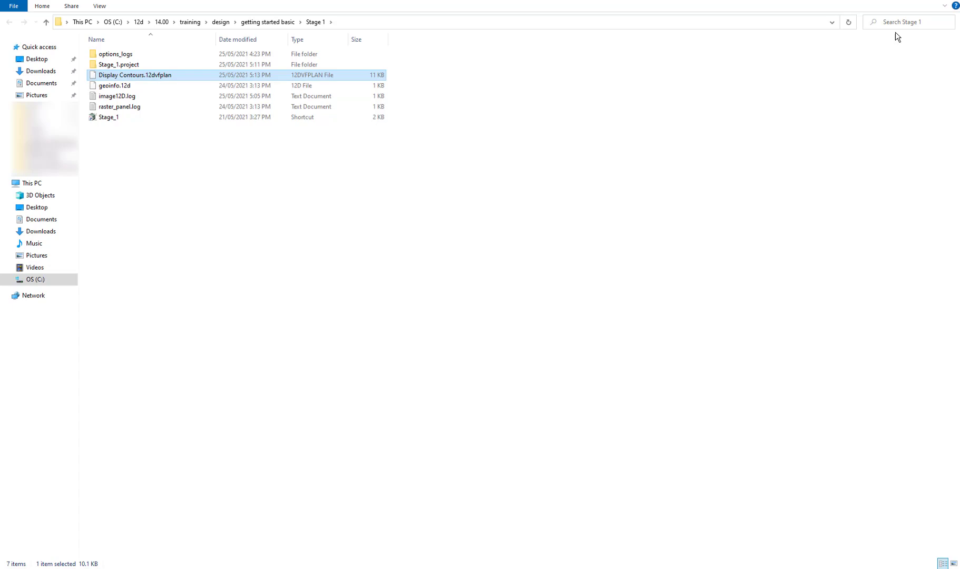
{"action": "left_click", "coordinate": [951, 2]}
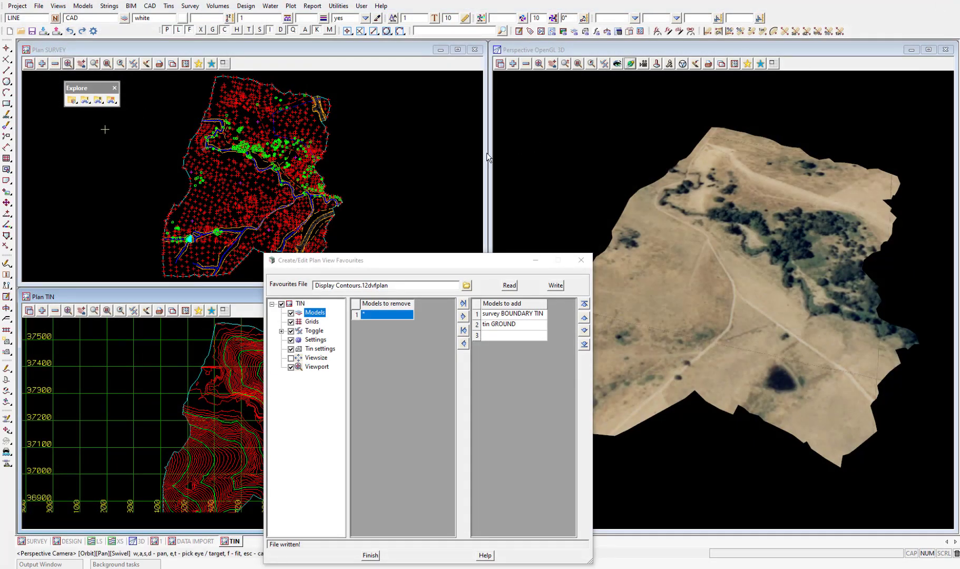
Step: Finish the favourites editor, discarding unsaved changes
{"action": "left_click", "coordinate": [370, 555]}
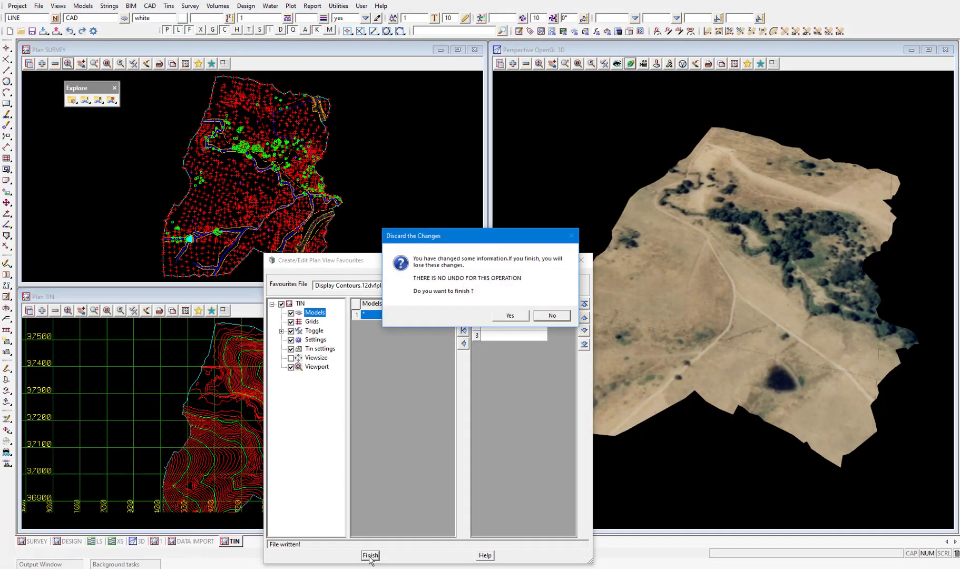
{"action": "left_click", "coordinate": [510, 317]}
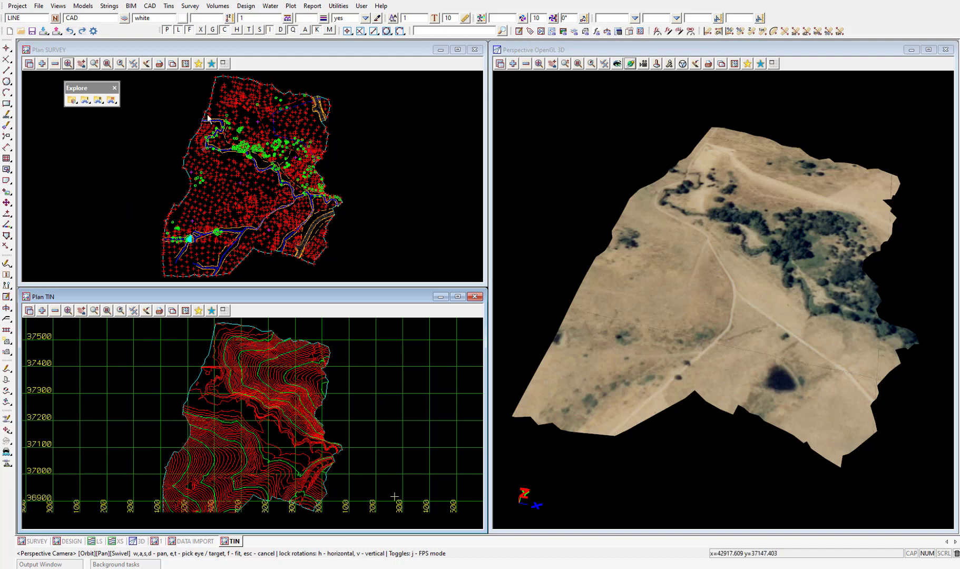
Step: Apply the Display Contours.12dvfplan favourite to the SURVEY plan view
{"action": "left_click", "coordinate": [198, 64]}
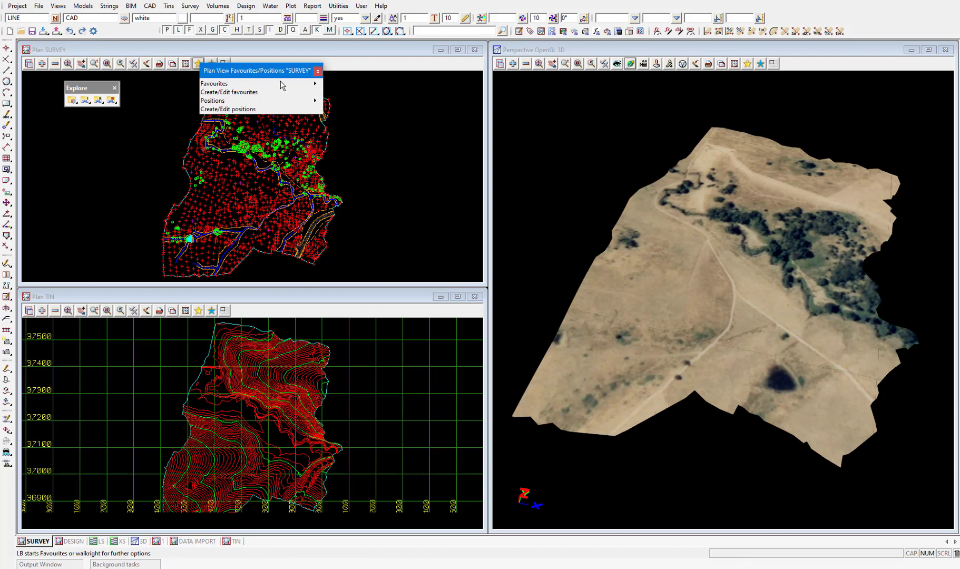
{"action": "left_click", "coordinate": [313, 84]}
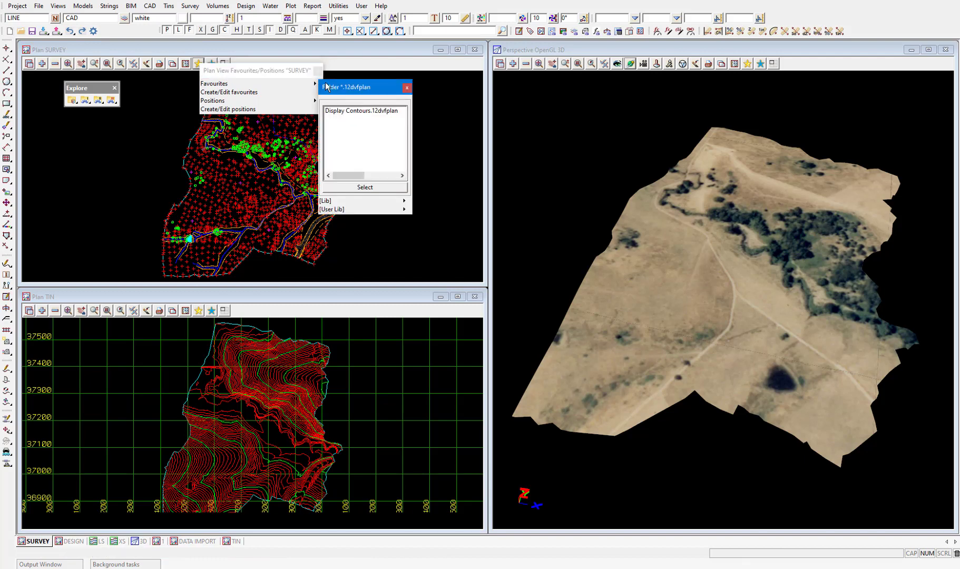
{"action": "double_click", "coordinate": [348, 114]}
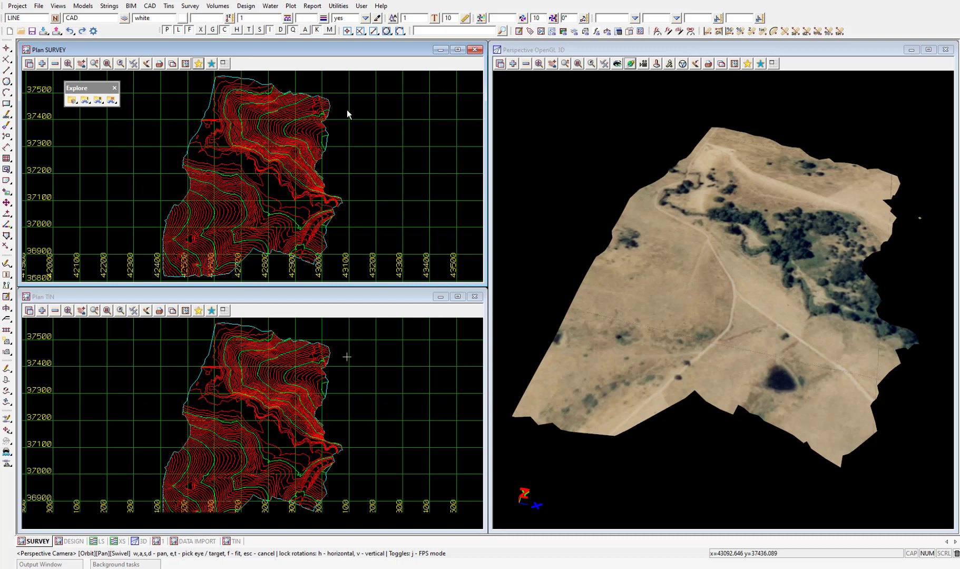
Step: Write the SURVEY view's current position to a new positions file Survey Overall.12dvpplan
{"action": "left_click", "coordinate": [199, 64]}
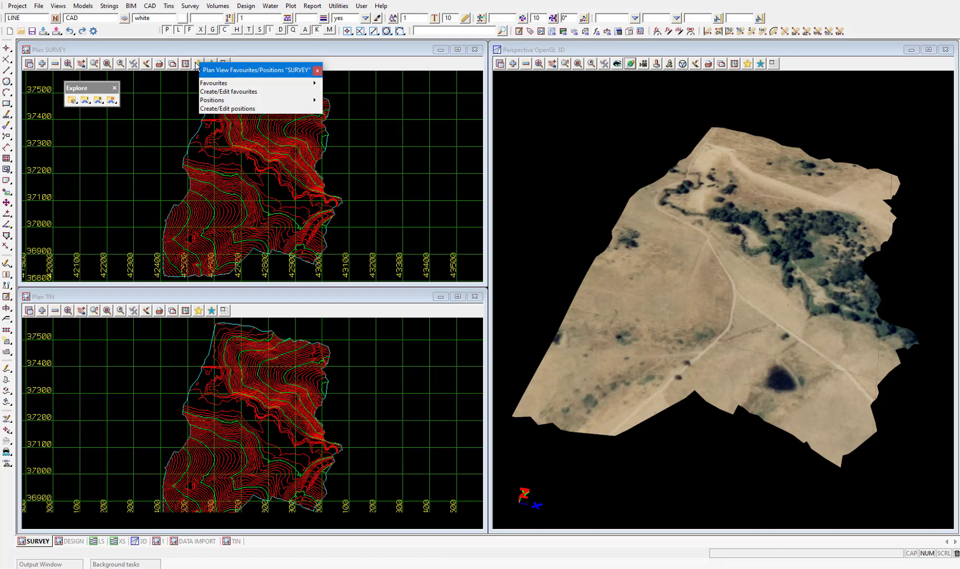
{"action": "left_click", "coordinate": [260, 109]}
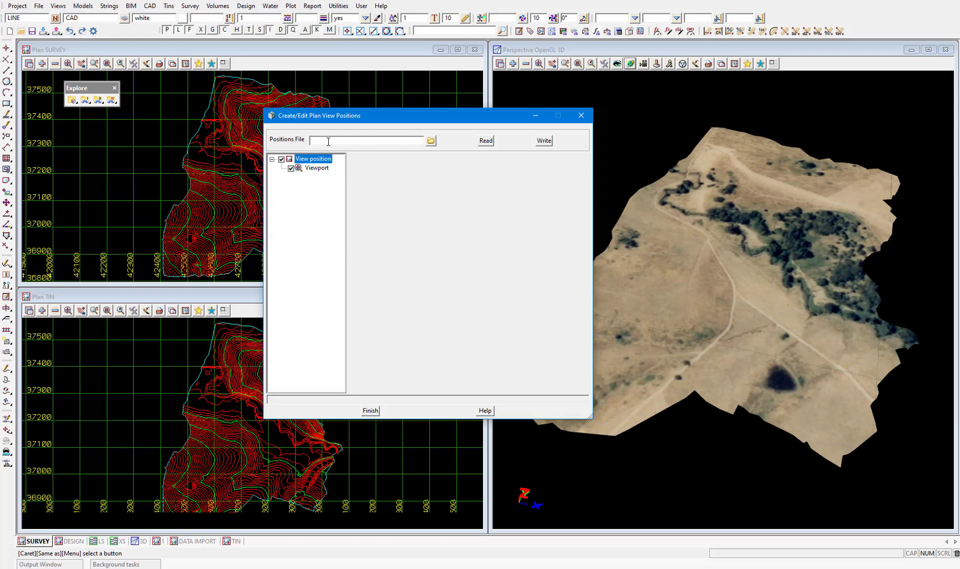
{"action": "type", "text": "Survey 0"}
{"action": "type", "text": "Overall"}
{"action": "key", "text": "Return"}
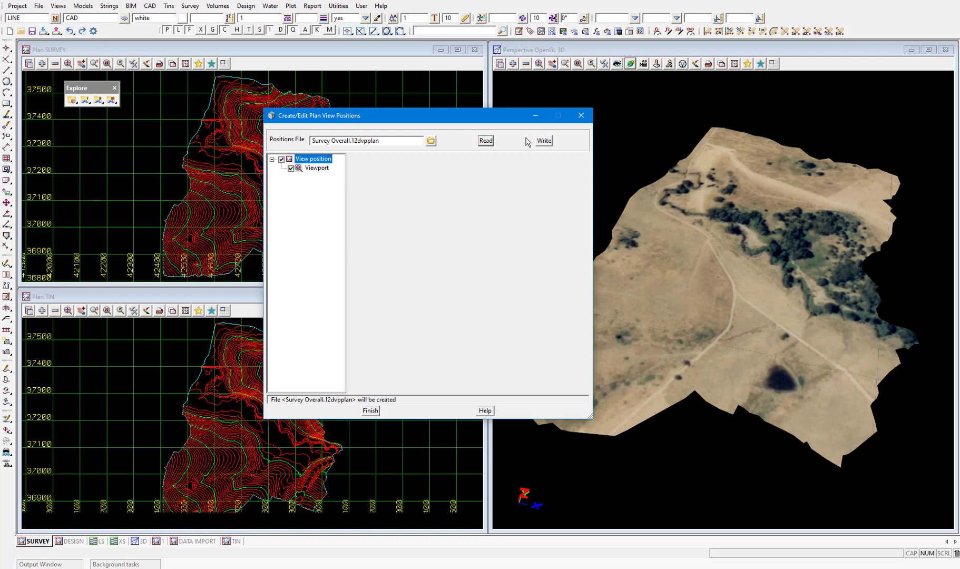
{"action": "left_click", "coordinate": [544, 143]}
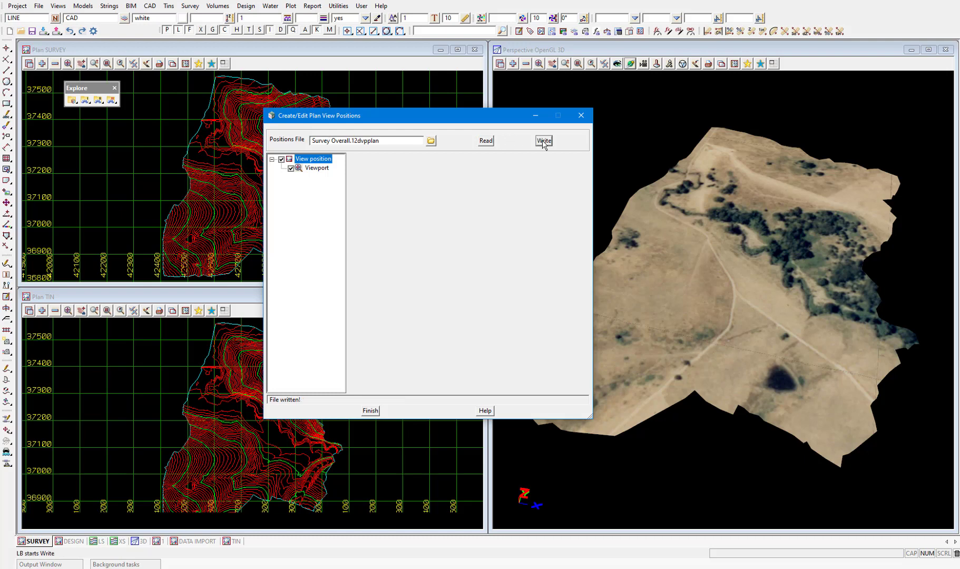
Step: Finish the positions editor and zoom the TIN plan view in on the contours
{"action": "left_click", "coordinate": [371, 410]}
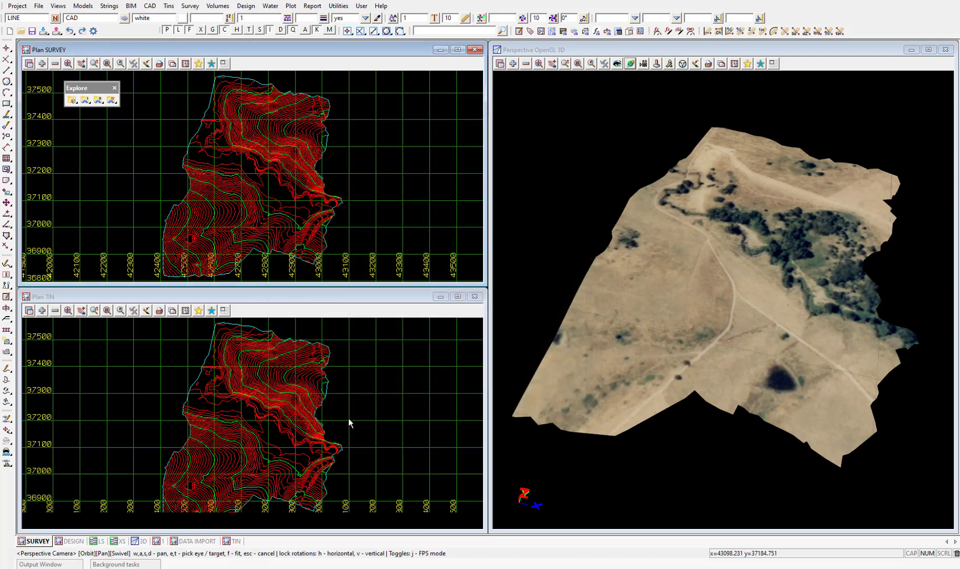
{"action": "scroll", "coordinate": [193, 513], "scroll_direction": "up", "scroll_amount": 3}
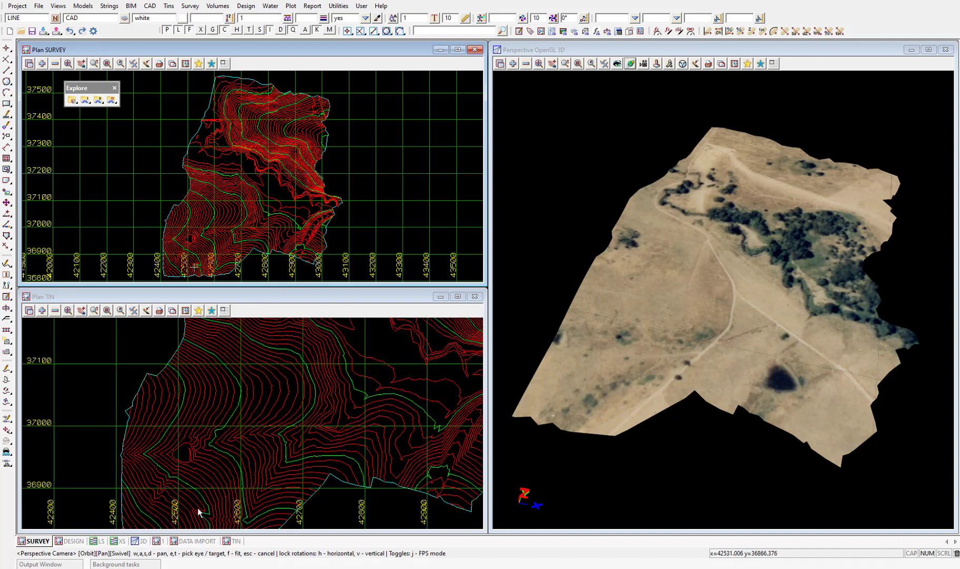
{"action": "scroll", "coordinate": [196, 452], "scroll_direction": "up", "scroll_amount": 2}
{"action": "scroll", "coordinate": [211, 410], "scroll_direction": "up", "scroll_amount": 2}
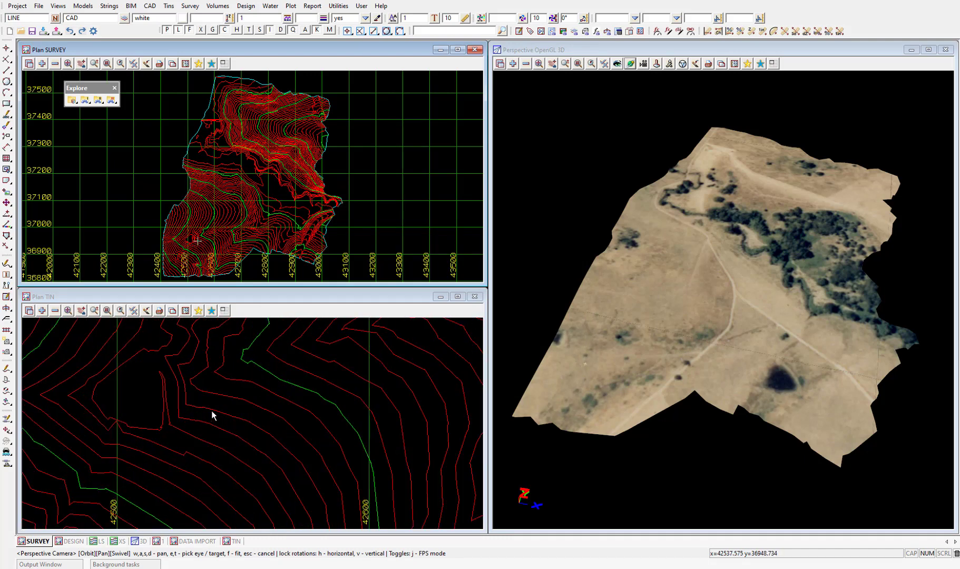
Step: Load the Survey Overall.12dvpplan positions file into the TIN plan view
{"action": "left_click", "coordinate": [198, 311]}
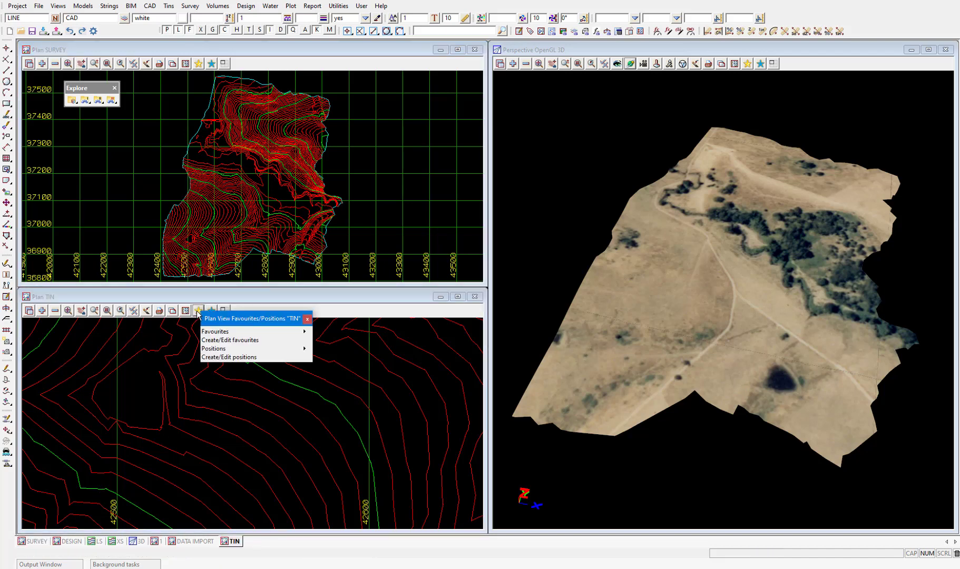
{"action": "left_click", "coordinate": [301, 350]}
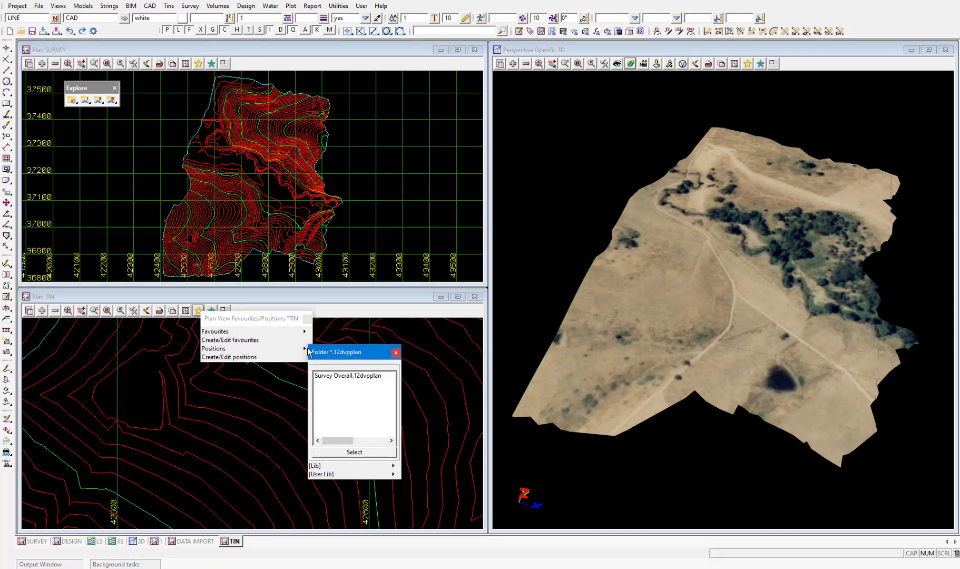
{"action": "double_click", "coordinate": [332, 379]}
Step: Select the Survey Overall position from the TIN view's saved positions list
{"action": "left_click", "coordinate": [308, 319]}
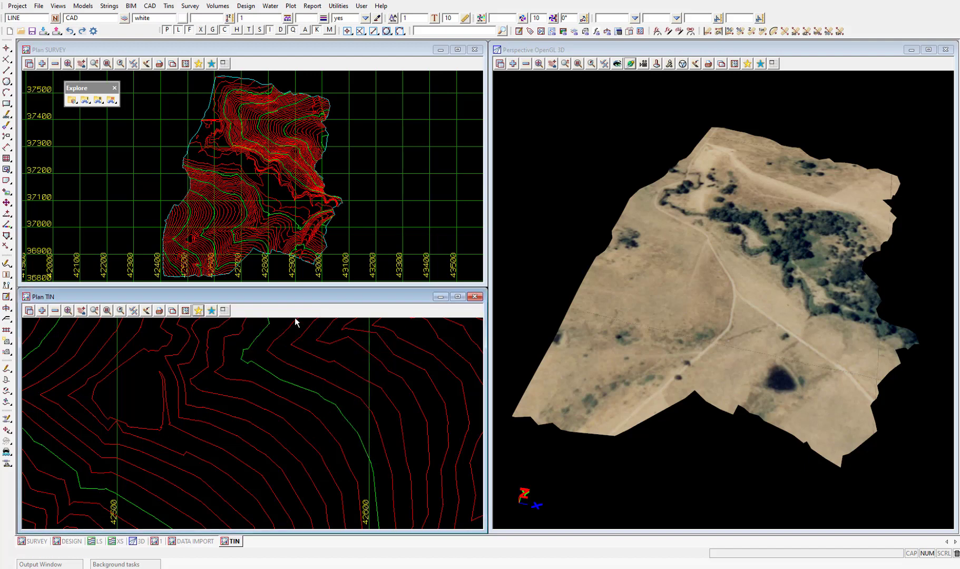
{"action": "left_click", "coordinate": [211, 311]}
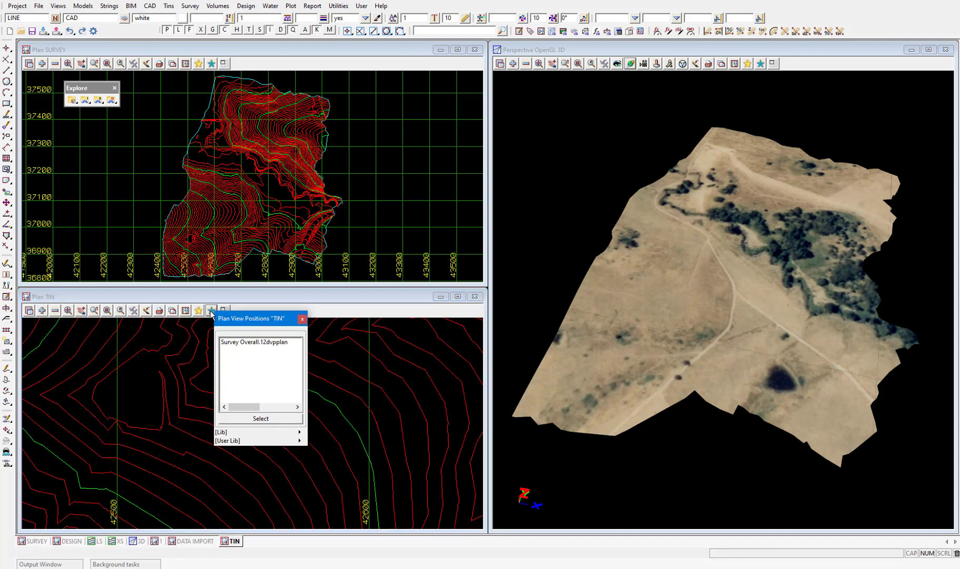
{"action": "left_click", "coordinate": [240, 346]}
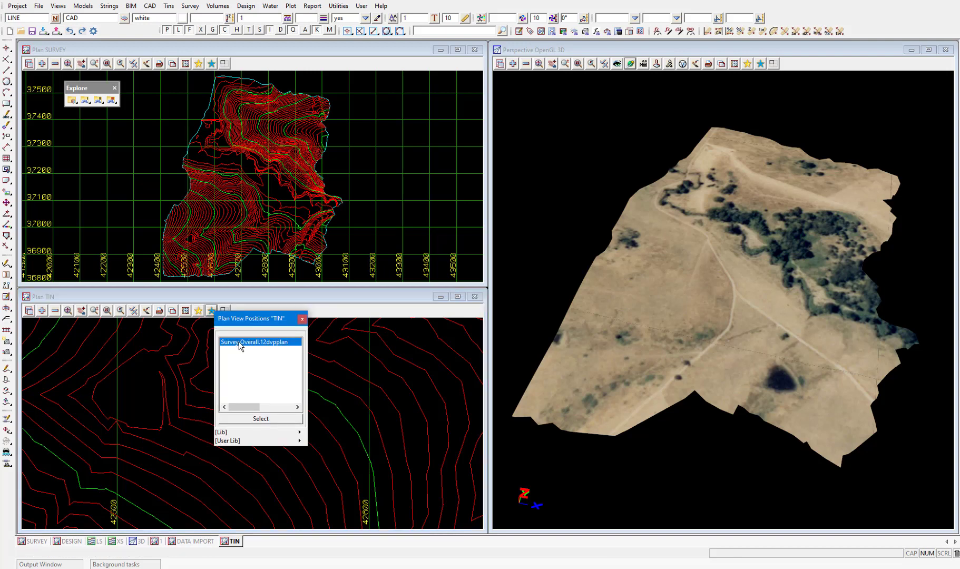